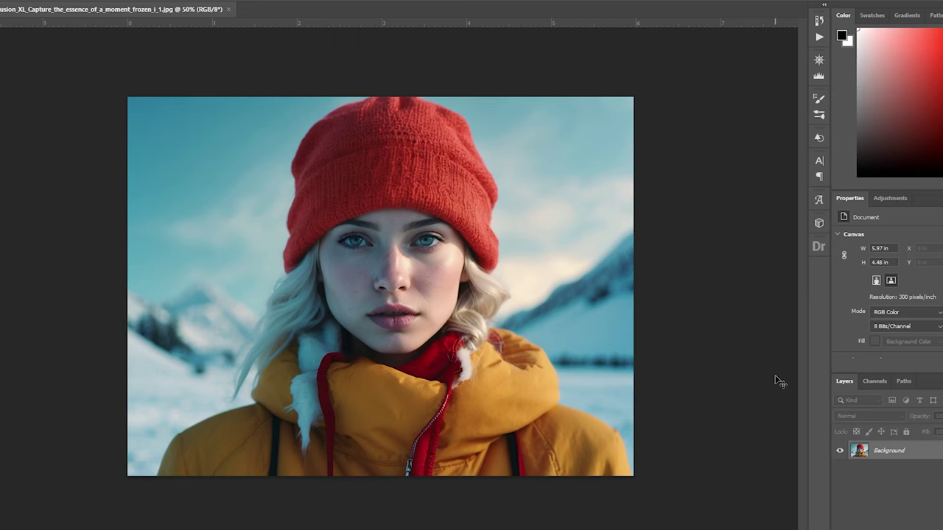
# Step: Zoom in on the portrait to inspect the facial detail
pyautogui.hotkey('ctrl', '+')
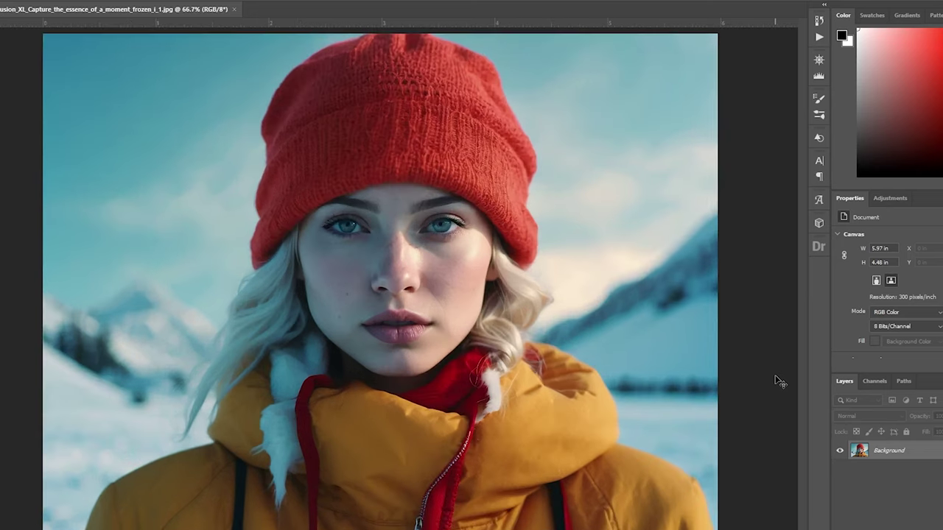
pyautogui.hotkey('ctrl', '+')
pyautogui.hotkey('ctrl', '+')
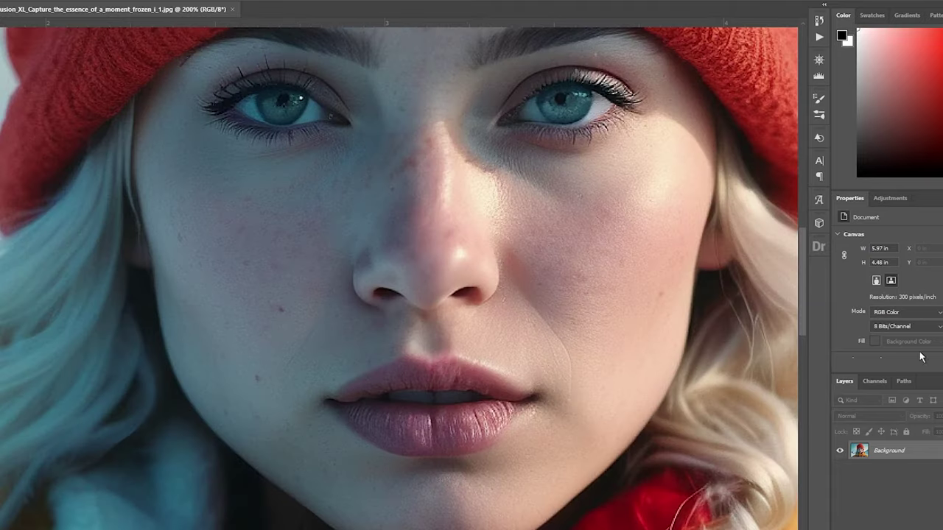
pyautogui.scroll(3, 714, 387)
pyautogui.scroll(2, 714, 393)
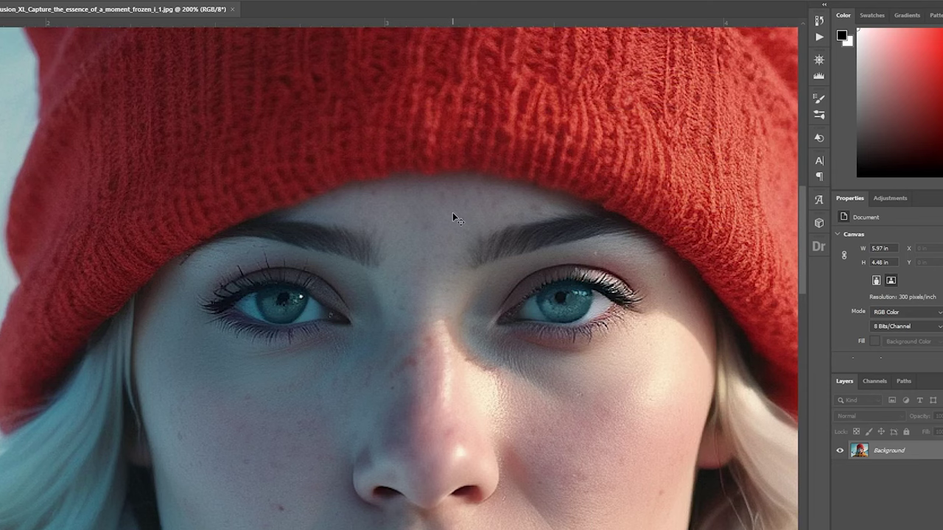
pyautogui.scroll(3, 418, 165)
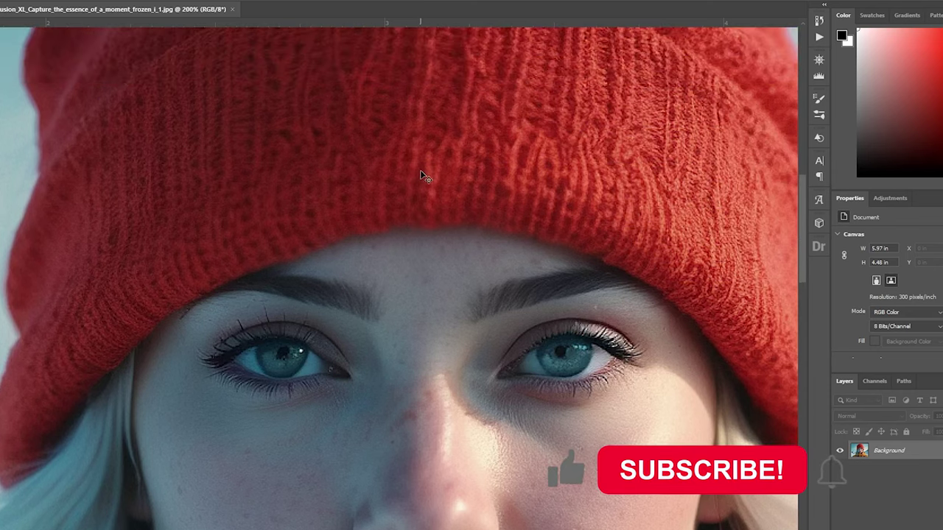
pyautogui.scroll(-5, 425, 179)
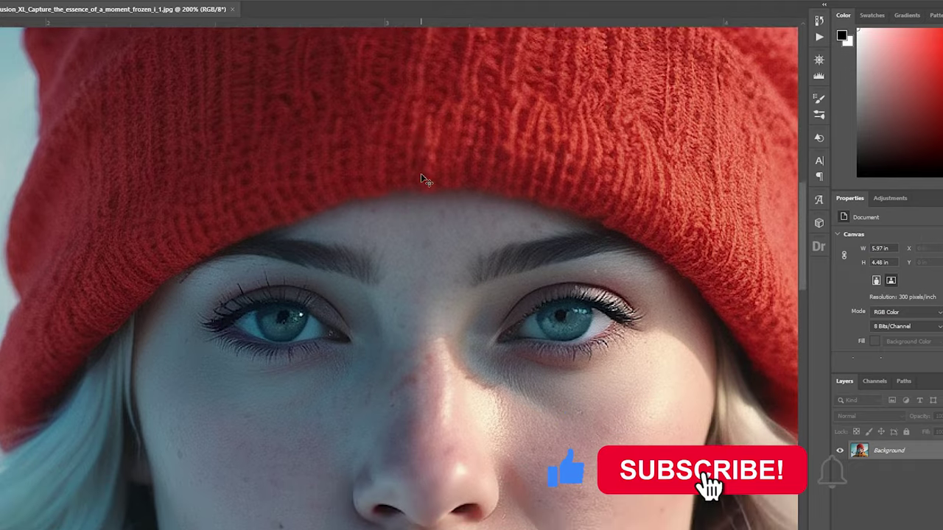
pyautogui.scroll(-1, 538, 195)
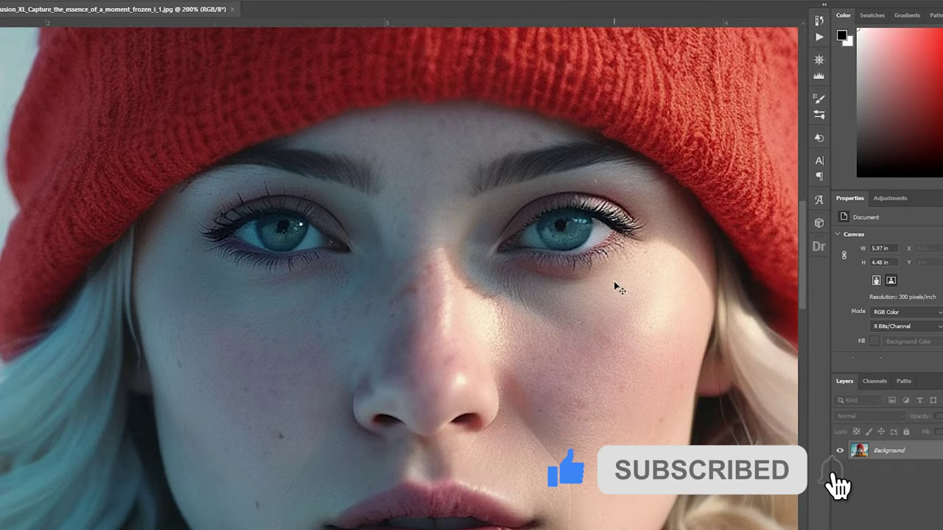
pyautogui.hotkey('ctrl', '+')
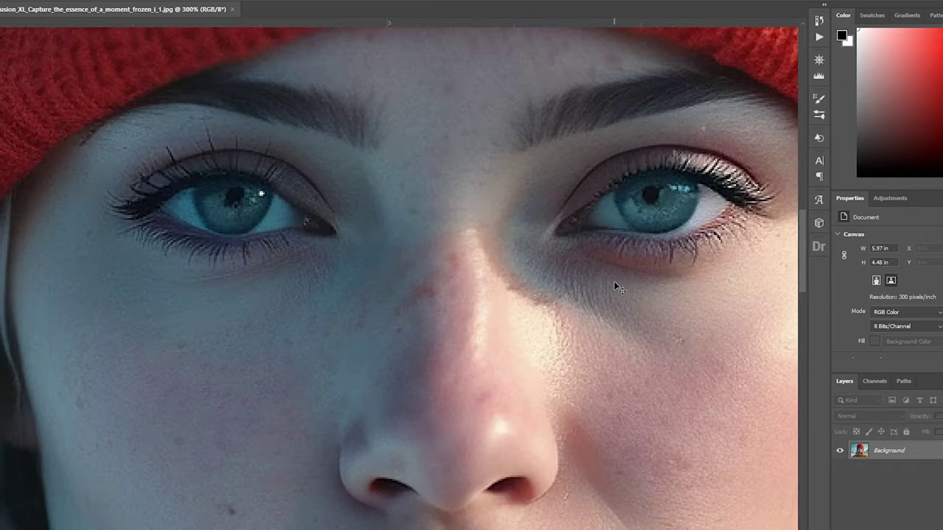
pyautogui.scroll(1, 569, 295)
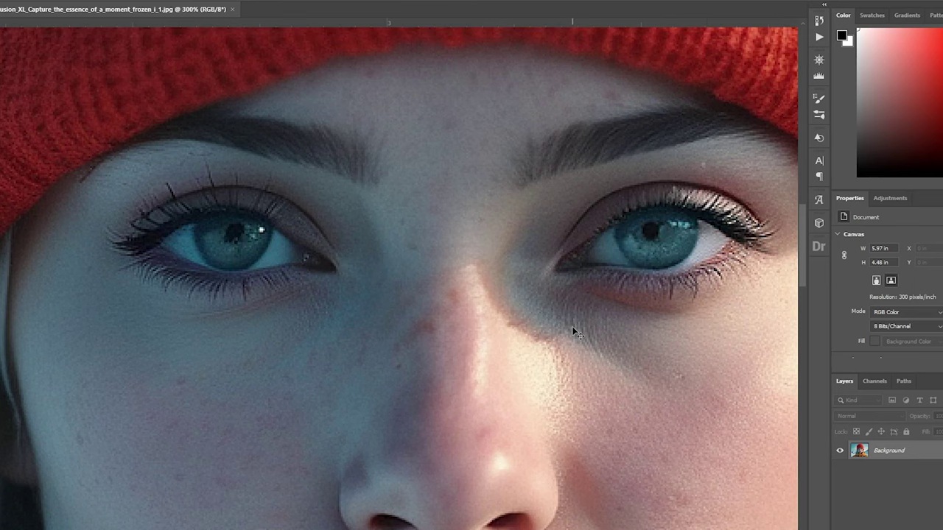
pyautogui.scroll(2, 571, 327)
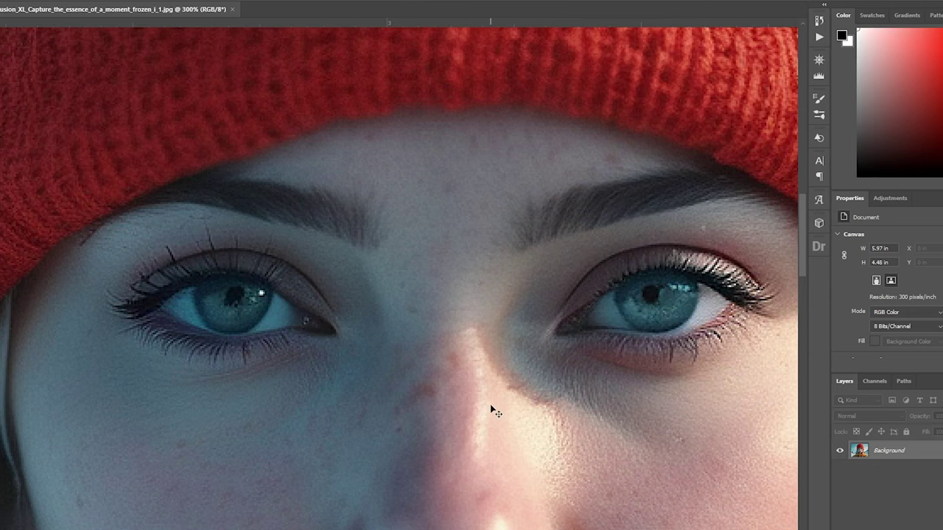
pyautogui.scroll(2, 492, 409)
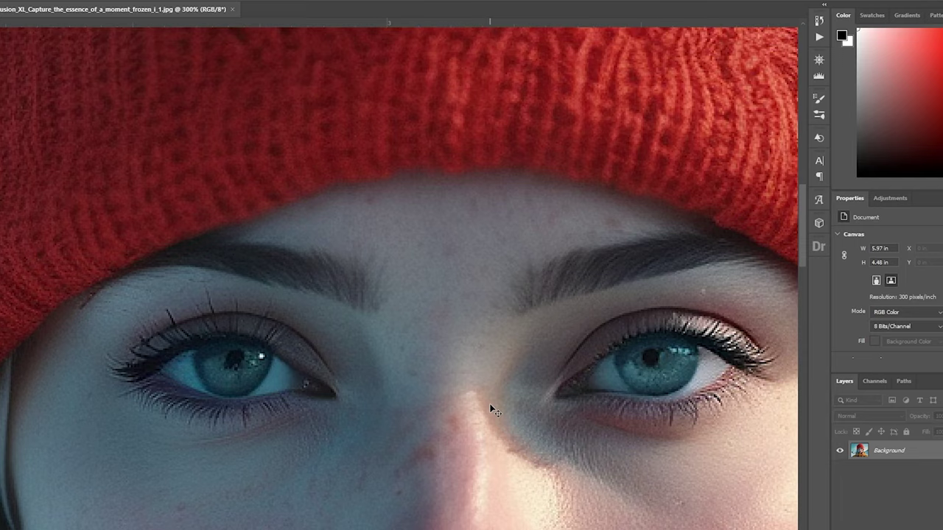
pyautogui.scroll(-1, 617, 355)
pyautogui.scroll(-3, 618, 356)
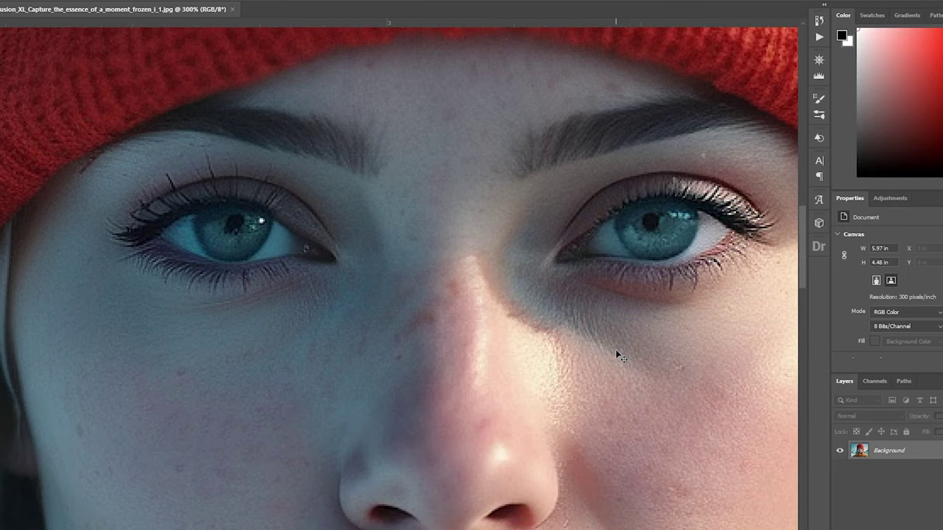
# Step: Zoom back out to the whole photo, then magnify and inspect the zipper area
pyautogui.hotkey('ctrl', '-')
pyautogui.hotkey('ctrl', '-')
pyautogui.hotkey('ctrl', '-')
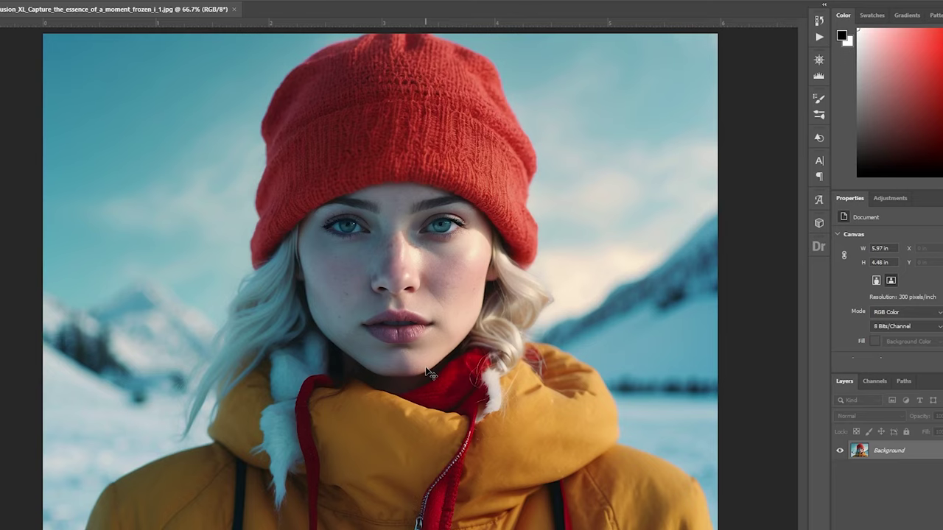
pyautogui.scroll(5, 426, 371)
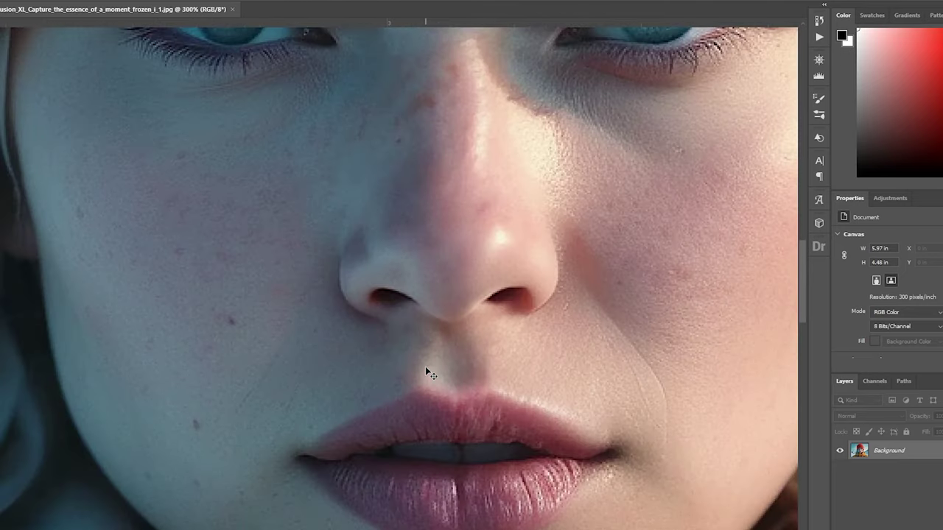
pyautogui.scroll(-10, 427, 369)
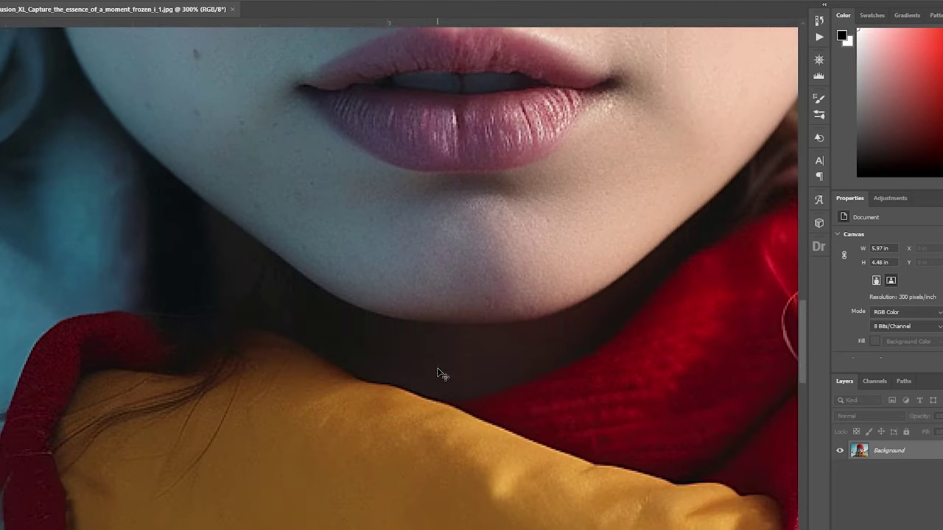
pyautogui.scroll(-3, 538, 396)
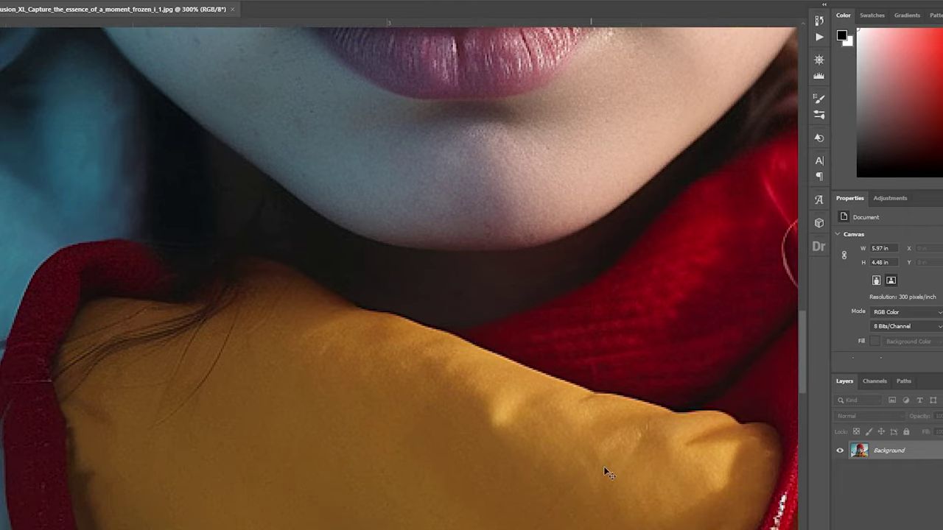
pyautogui.scroll(-2, 755, 460)
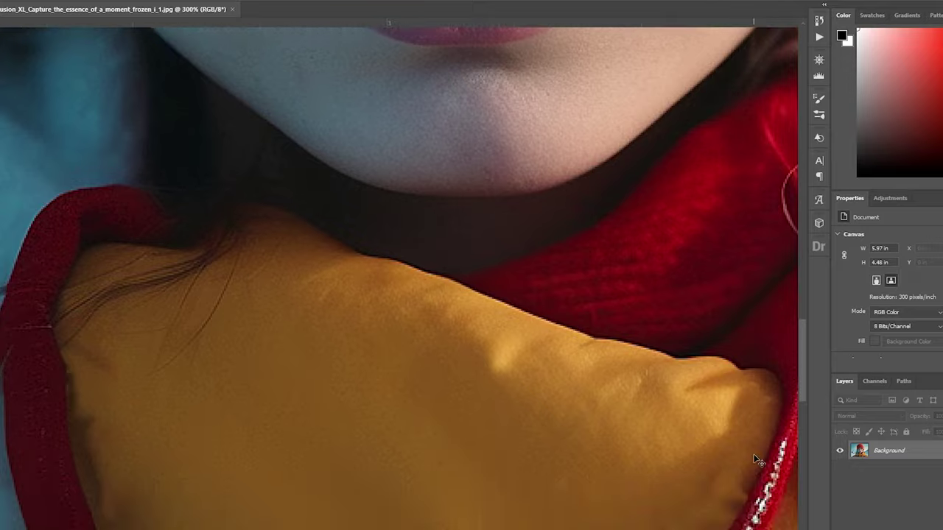
pyautogui.scroll(-7, 755, 457)
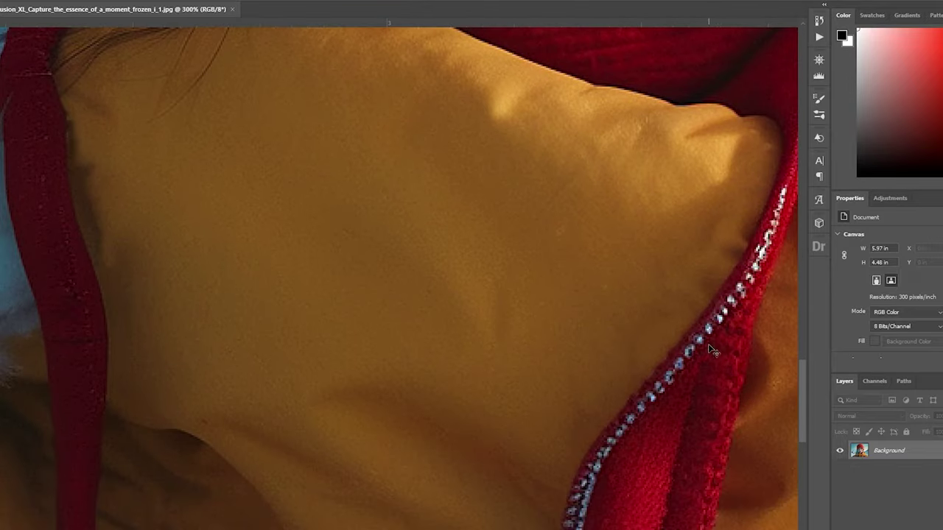
pyautogui.click(772, 230)
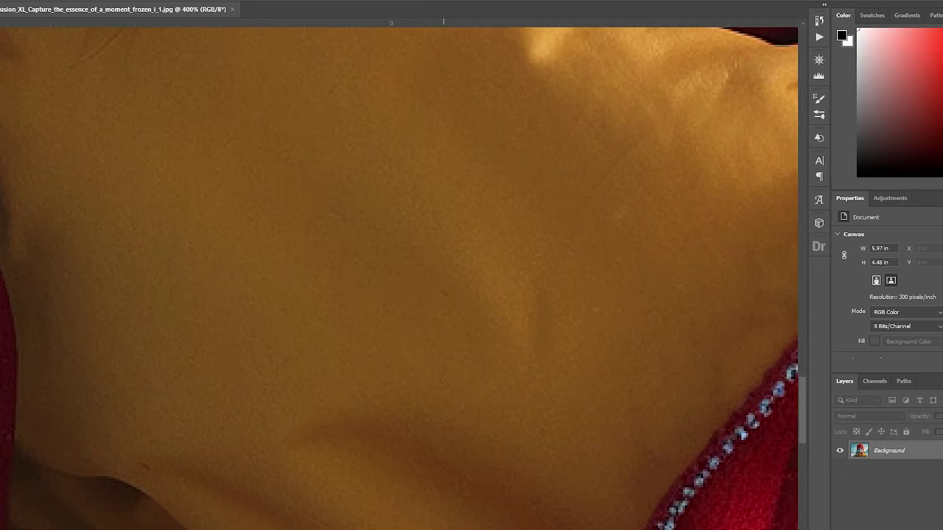
pyautogui.scroll(-5, 445, 527)
pyautogui.hscroll(5, 445, 527)
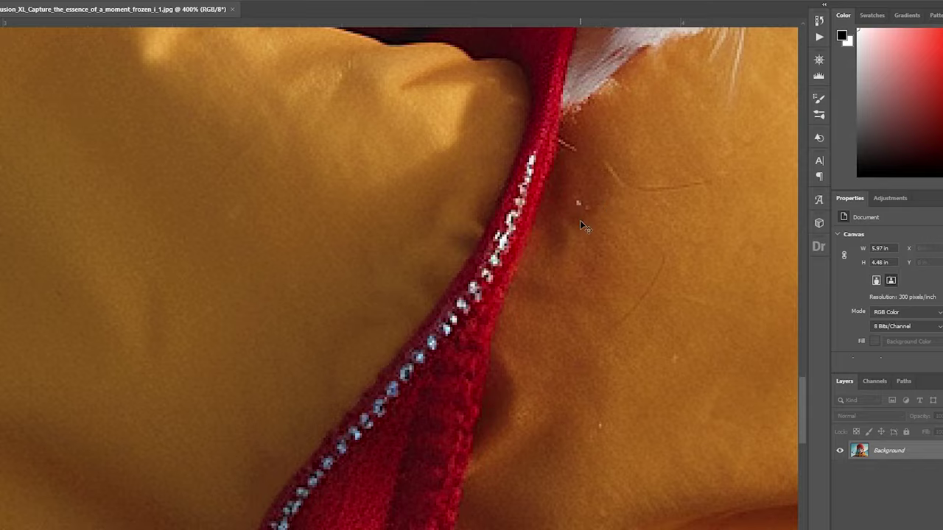
pyautogui.scroll(8, 581, 222)
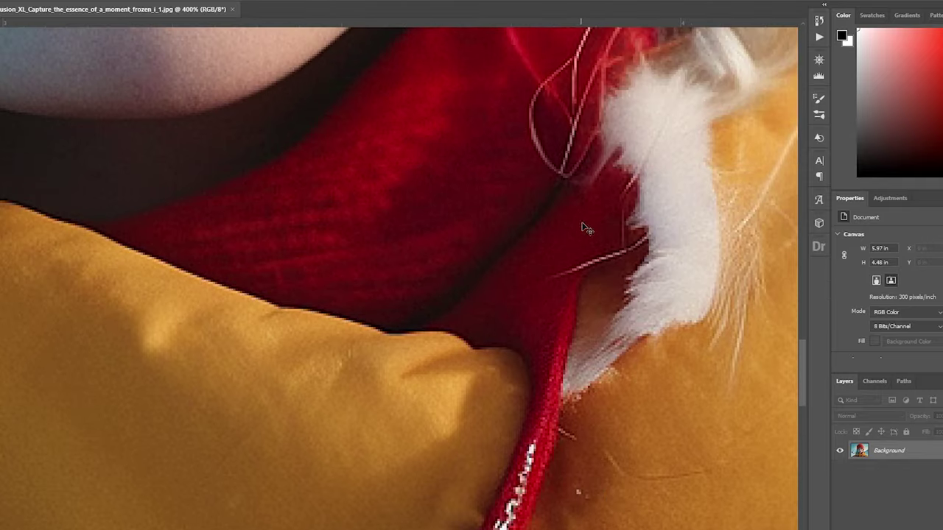
pyautogui.scroll(4, 682, 334)
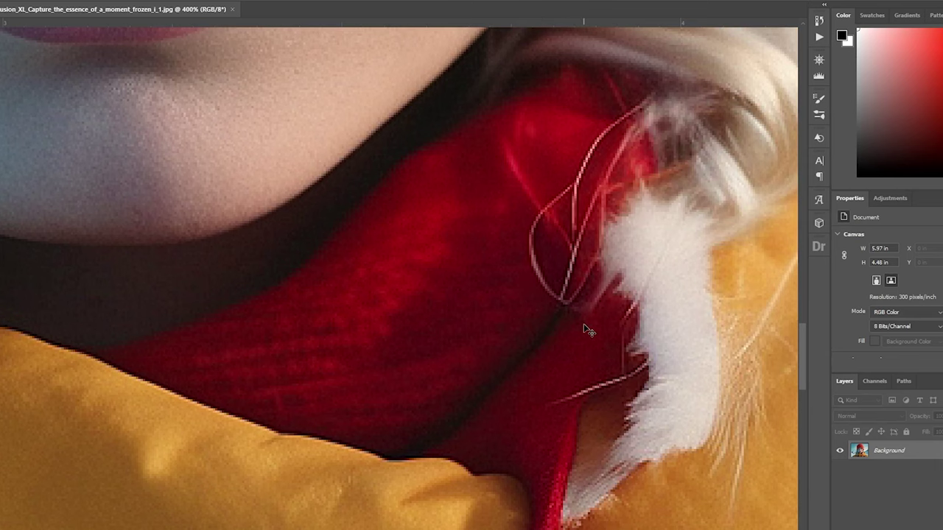
pyautogui.scroll(-5, 583, 329)
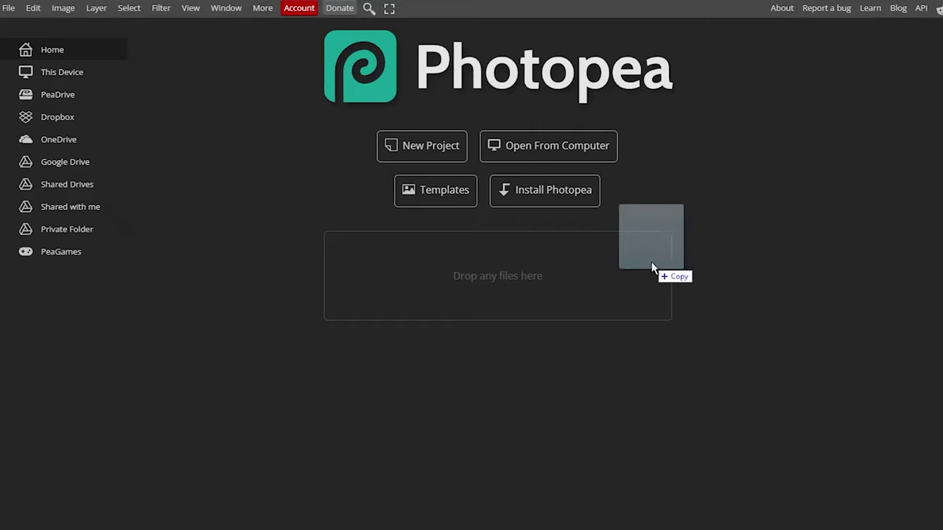
# Step: Open the winter portrait file by dropping it onto Photopea's start page
pyautogui.moveTo(651, 265); pyautogui.dragTo(503, 270)
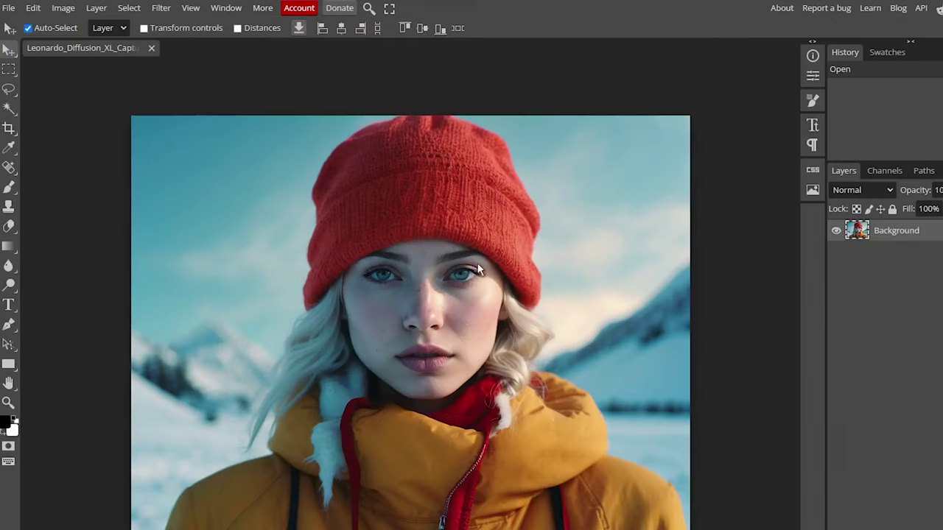
pyautogui.click(63, 9)
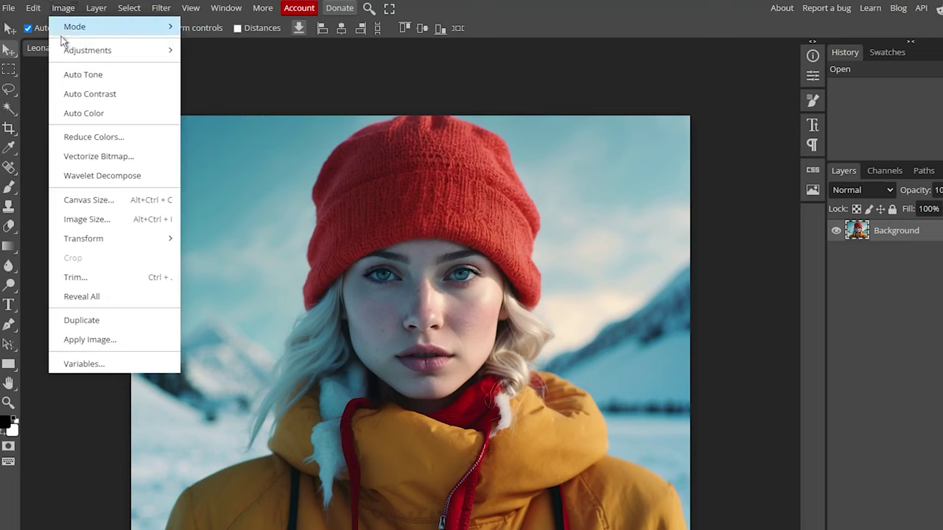
# Step: In Image Size, turn off Resample and change 72 DPI to 300 (5.97 × 4.48 inches)
pyautogui.click(105, 219)
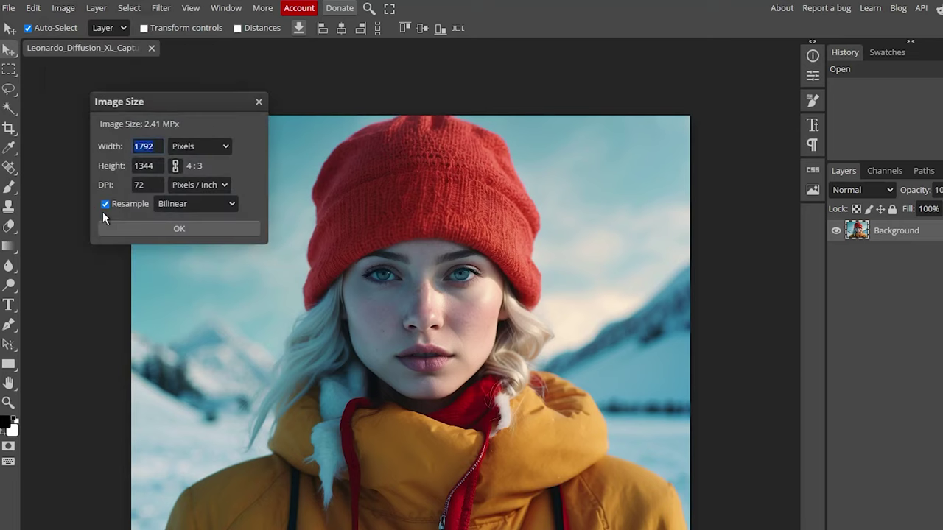
pyautogui.moveTo(151, 98); pyautogui.dragTo(586, 209)
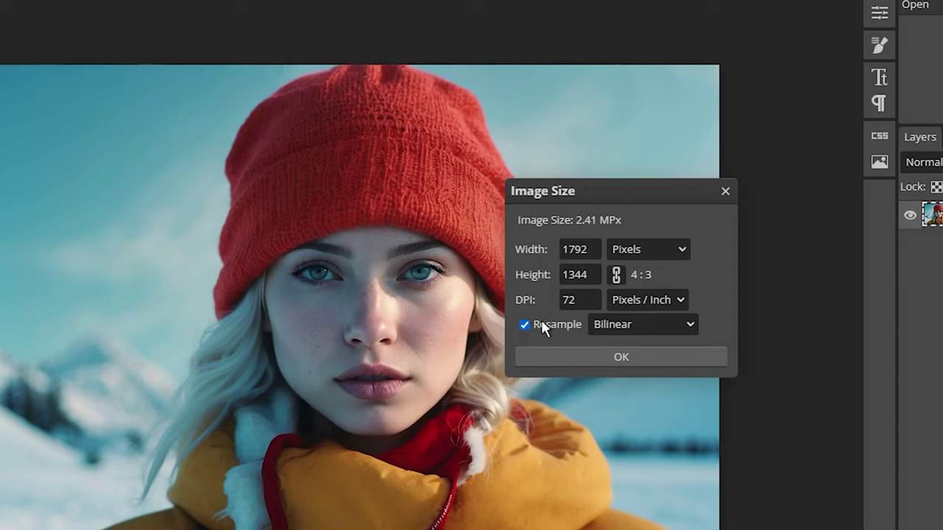
pyautogui.click(578, 300)
pyautogui.click(524, 324)
pyautogui.doubleClick(573, 299)
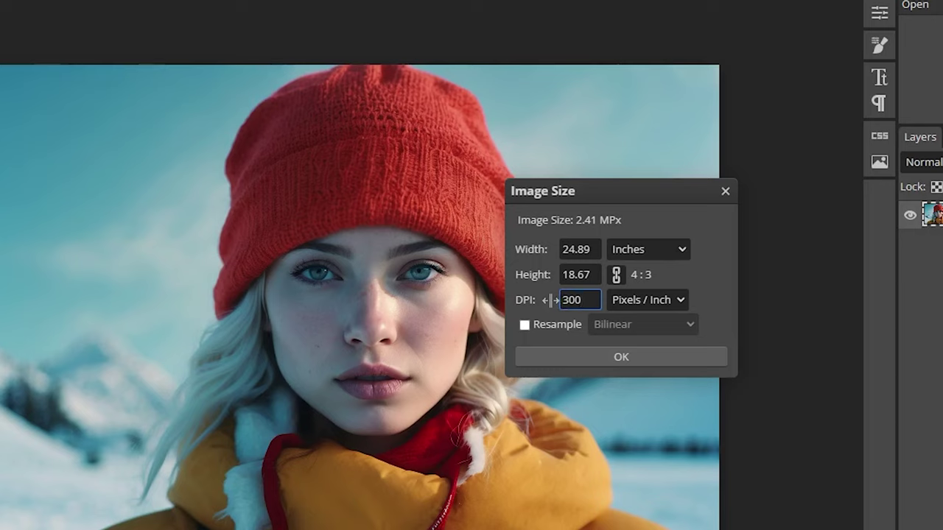
pyautogui.click(703, 297)
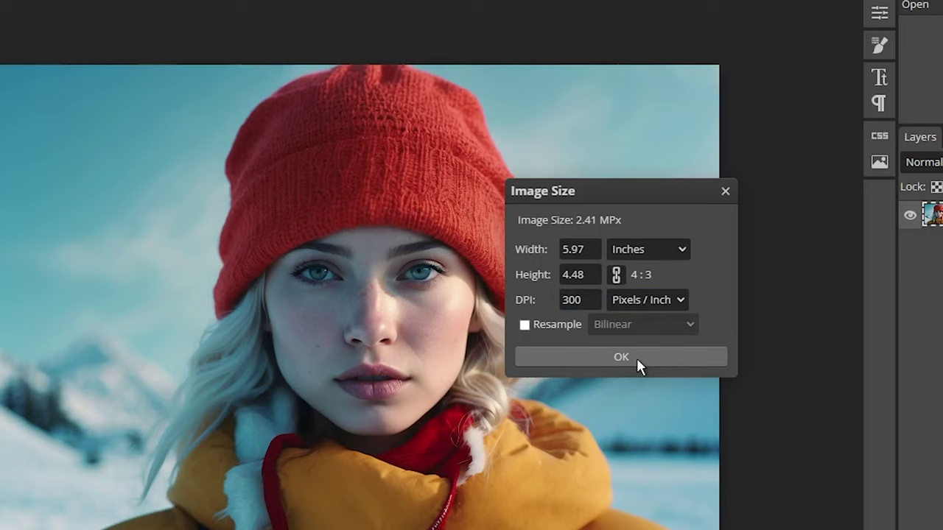
# Step: Apply the 300 DPI change, undo and redo it, then zoom in and out to review
pyautogui.click(614, 356)
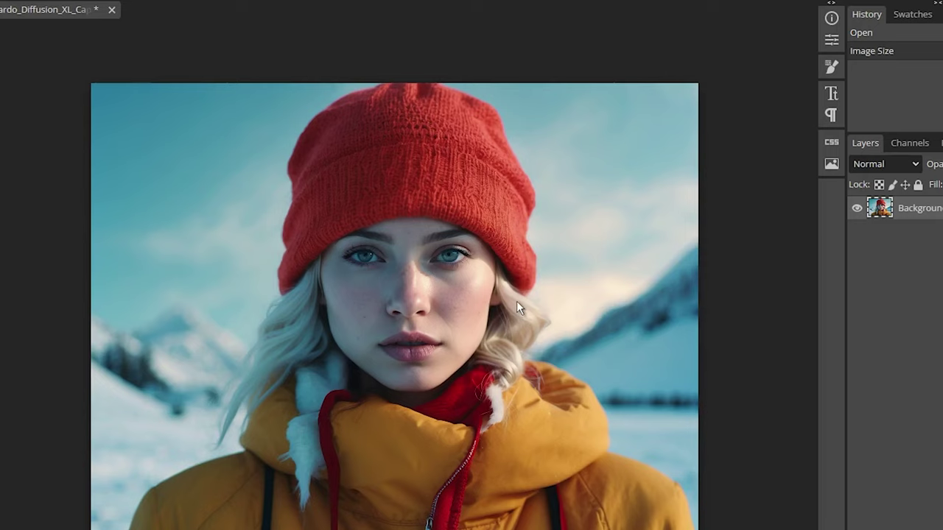
pyautogui.hotkey('ctrl', 'z')
pyautogui.hotkey('ctrl', 'shift', 'z')
pyautogui.hotkey('ctrl', '+')
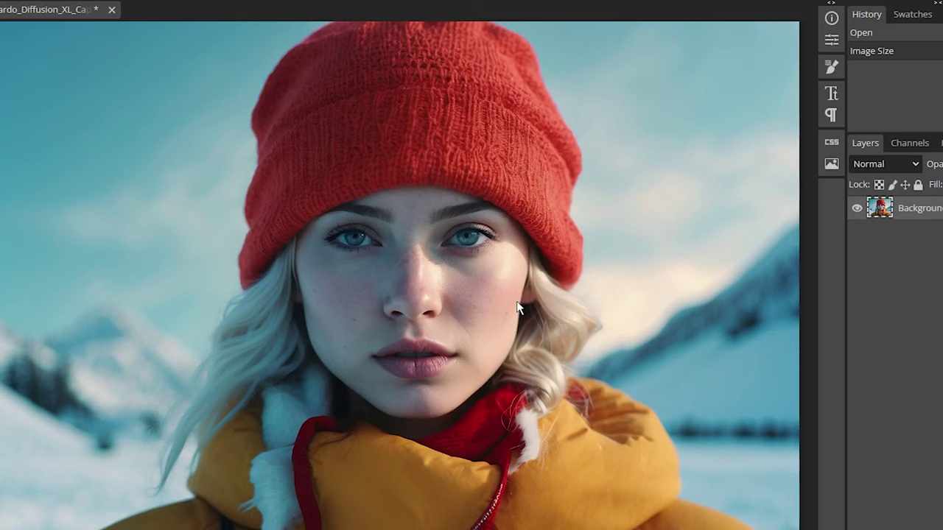
pyautogui.hotkey('ctrl', '-')
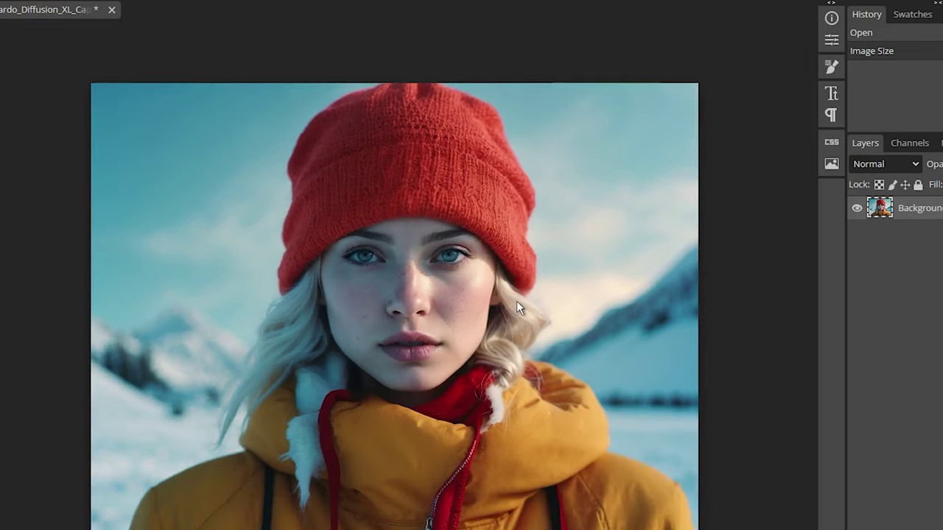